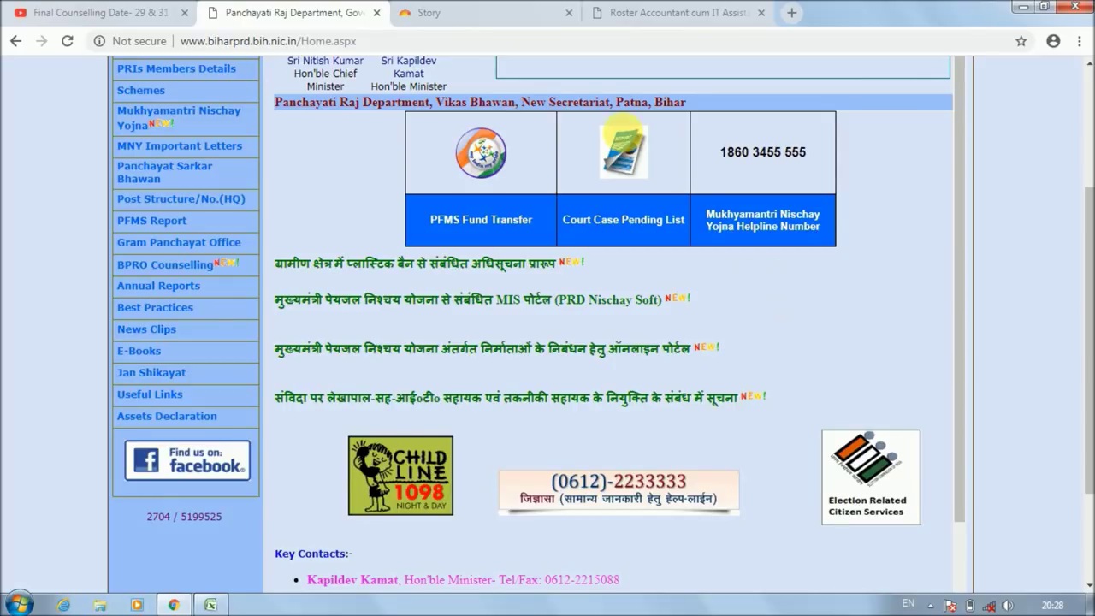
Review the Accountant cum IT Assistant roster PDF alongside the Jagran newspaper article on the counselling dates.
left_click(648, 24)
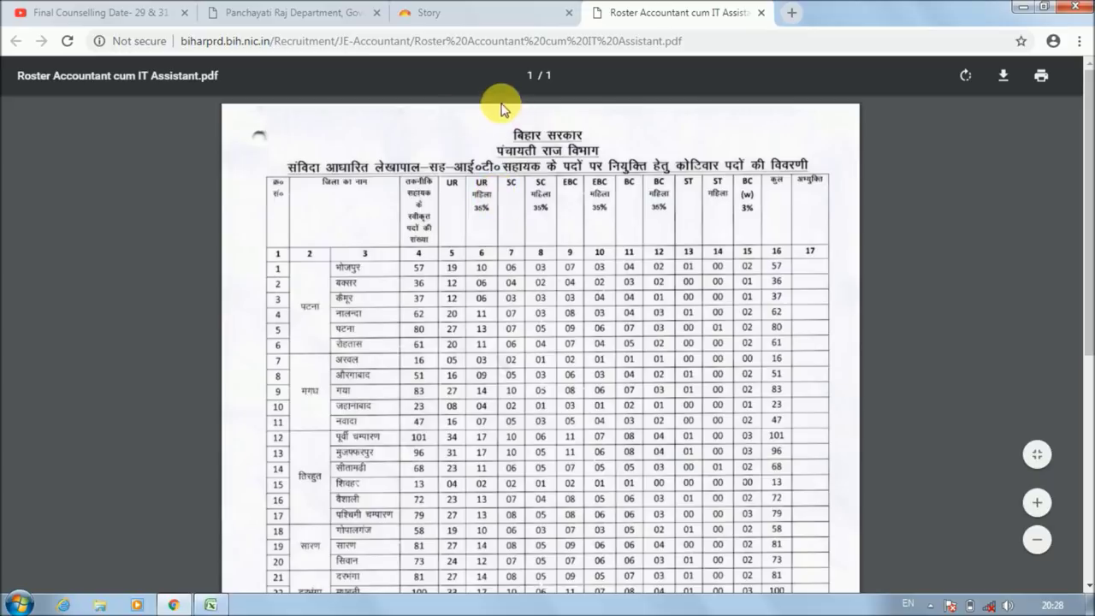
left_click(485, 8)
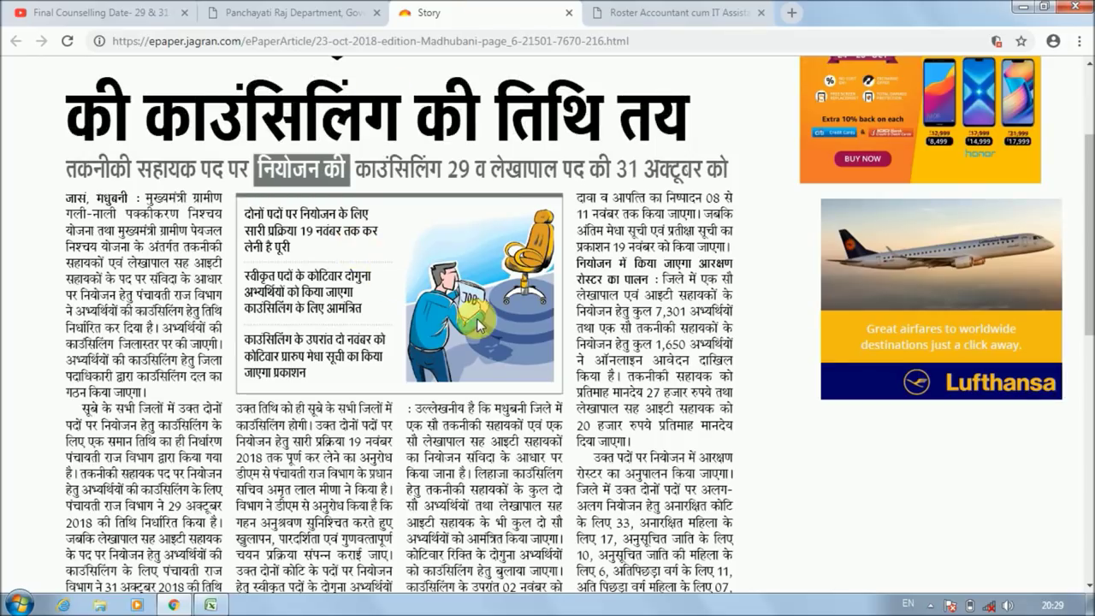
scroll(1084, 224, "down", 1)
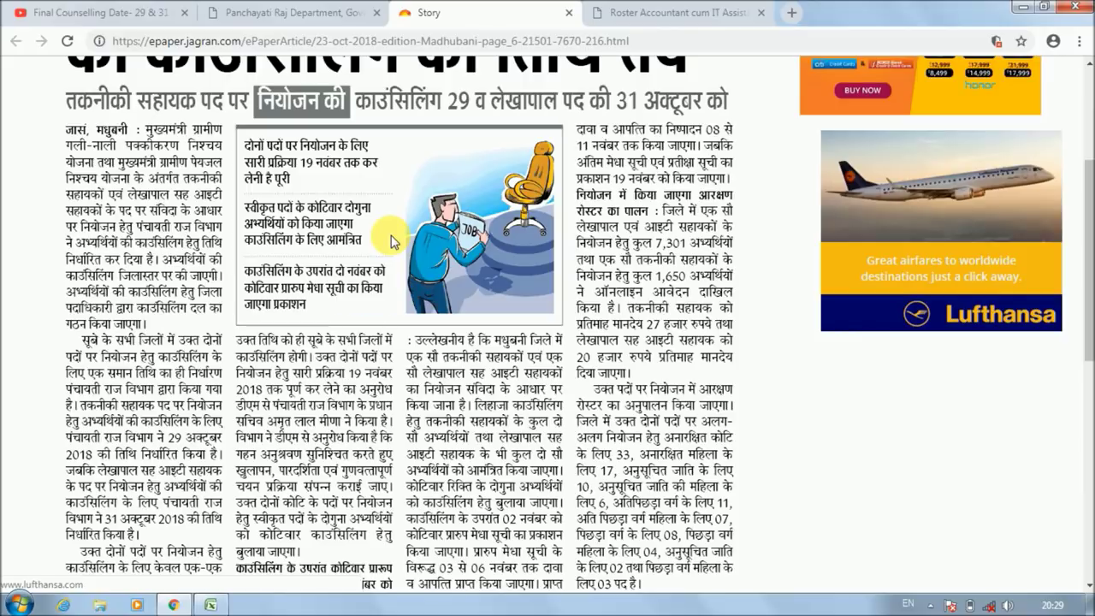
left_click(658, 20)
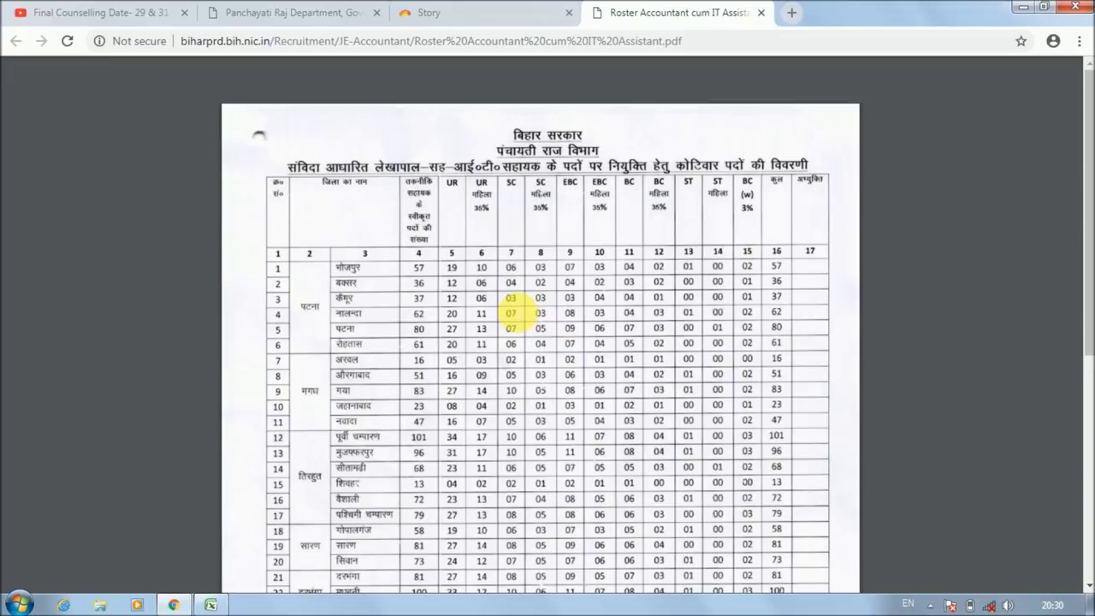
Switch to the PATNA workbook in Excel and check its district, total seat and doubled total cells.
left_click(211, 604)
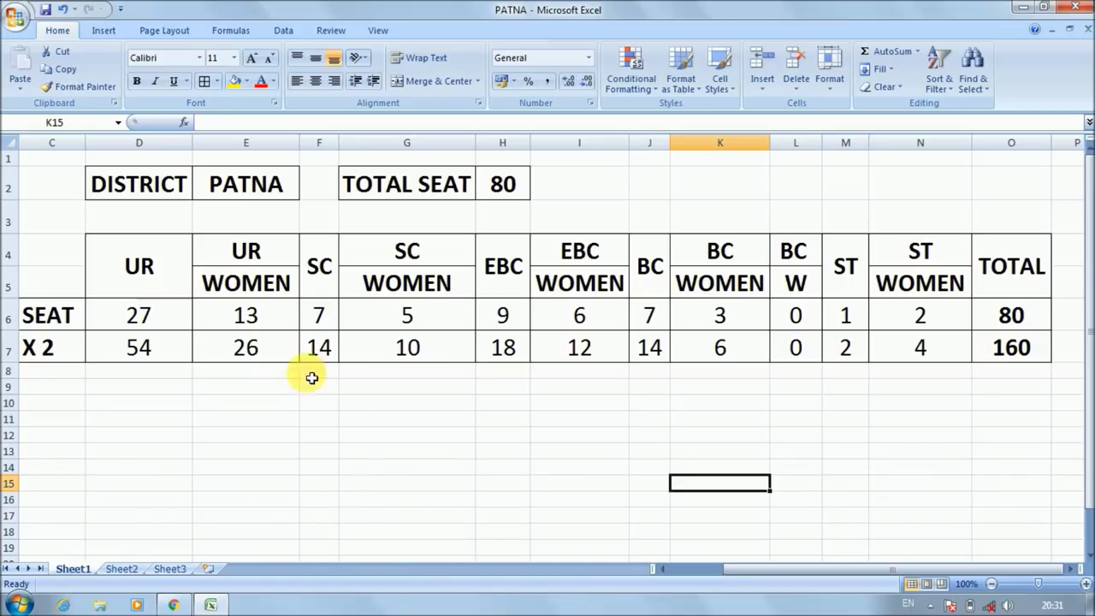
left_click_drag(163, 187, 214, 202)
left_click(232, 196)
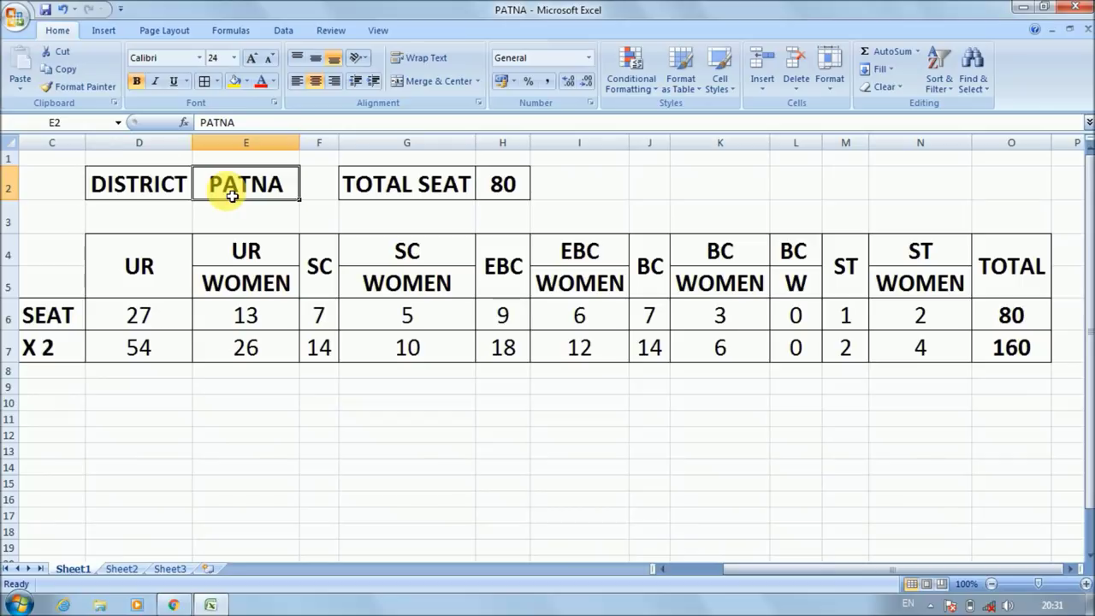
left_click_drag(419, 193, 493, 197)
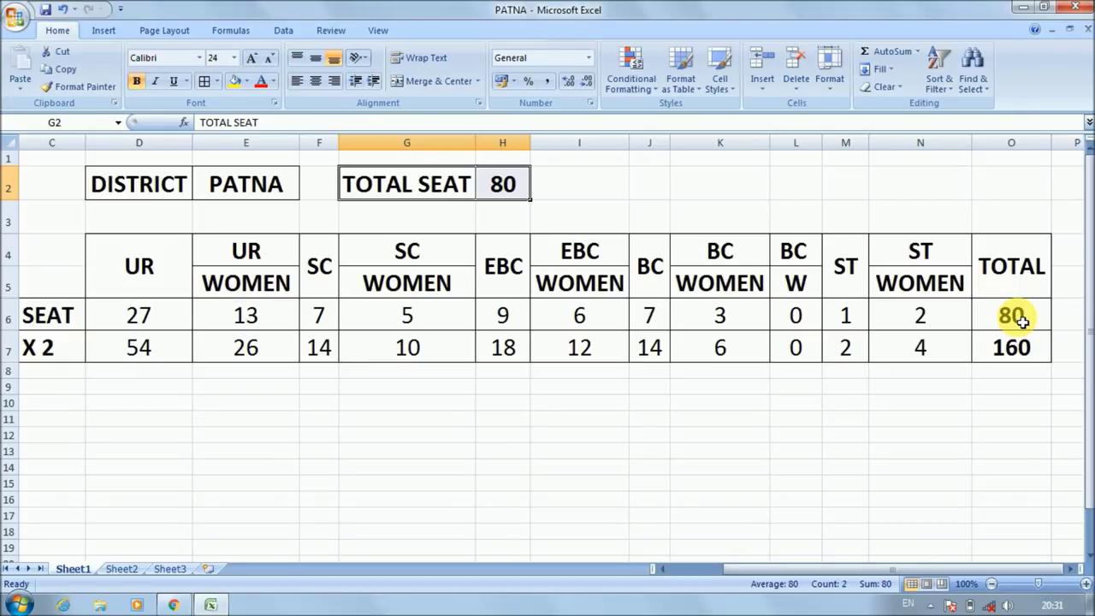
left_click(1024, 348)
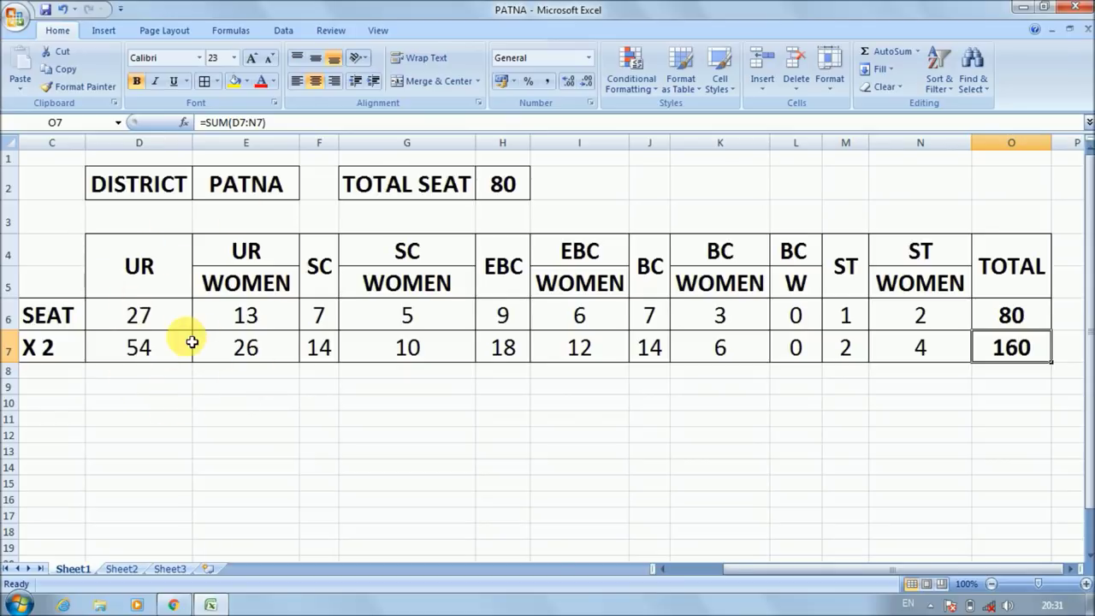
Compare the seat counts with the X 2 row for the UR, UR Women, SC and SC Women categories.
left_click(42, 351)
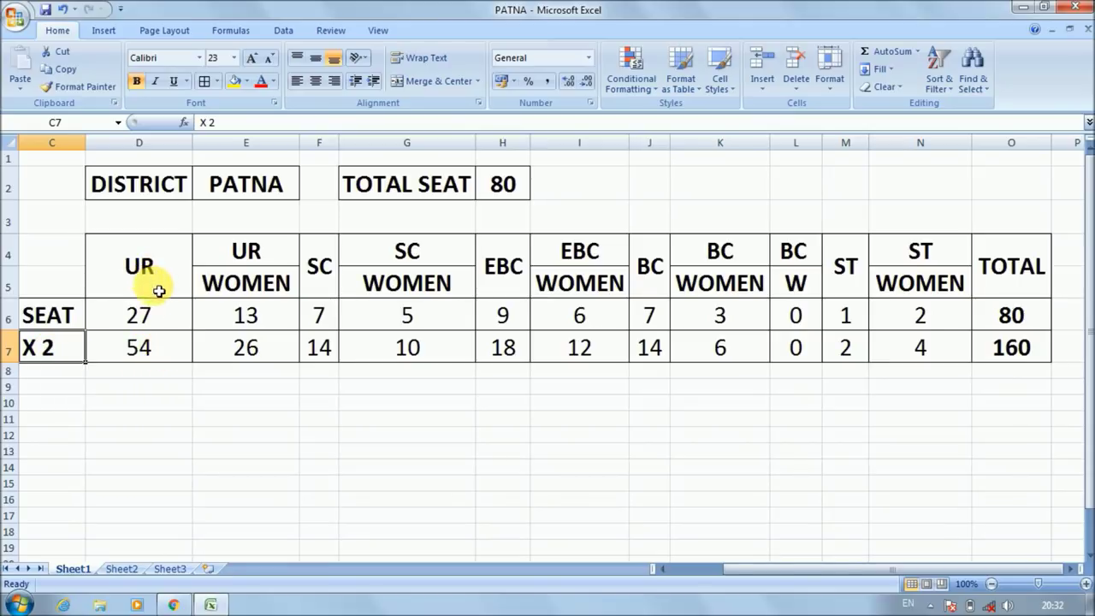
left_click(165, 354)
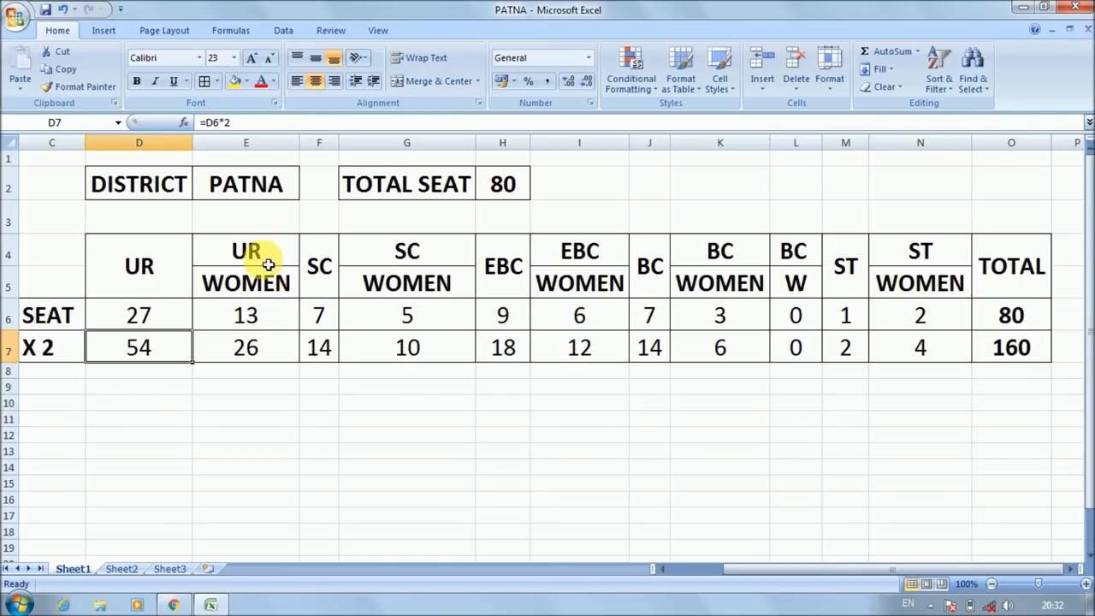
left_click(270, 318)
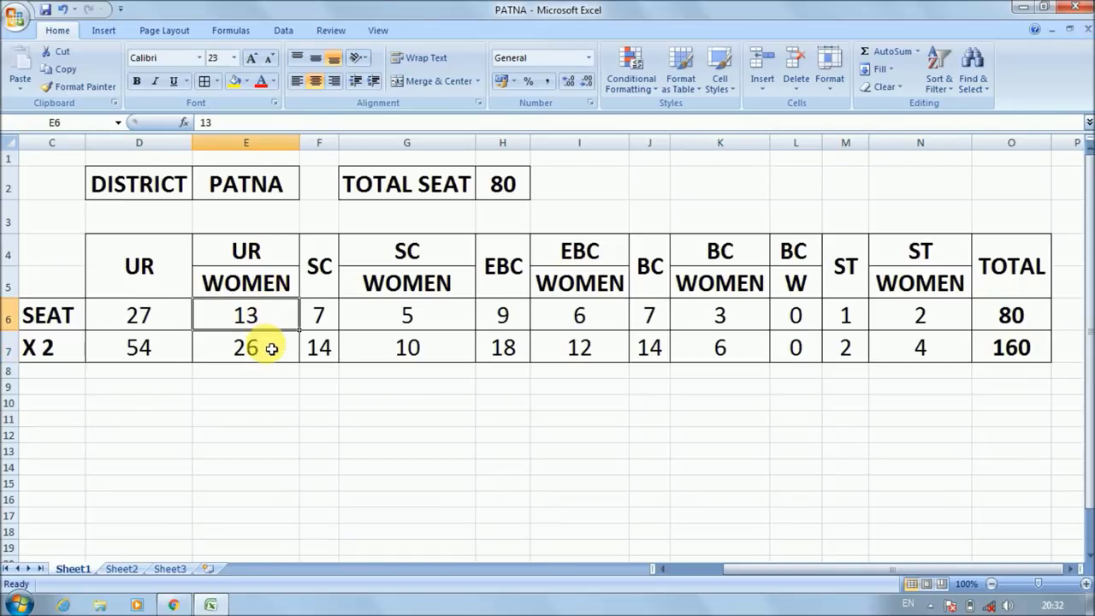
left_click(271, 348)
left_click(318, 318)
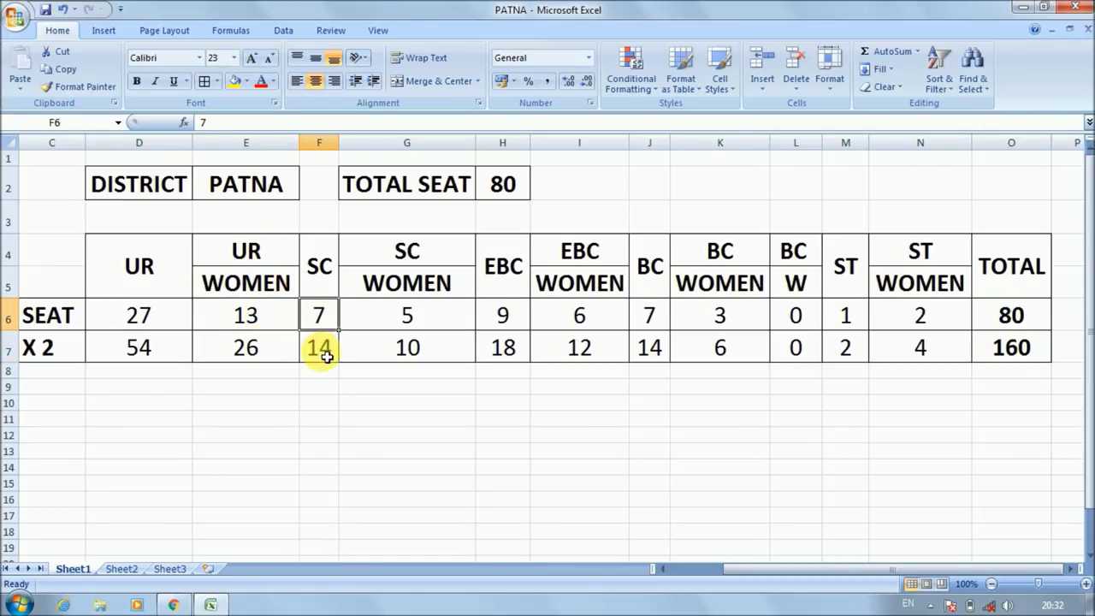
left_click(321, 352)
left_click(426, 321)
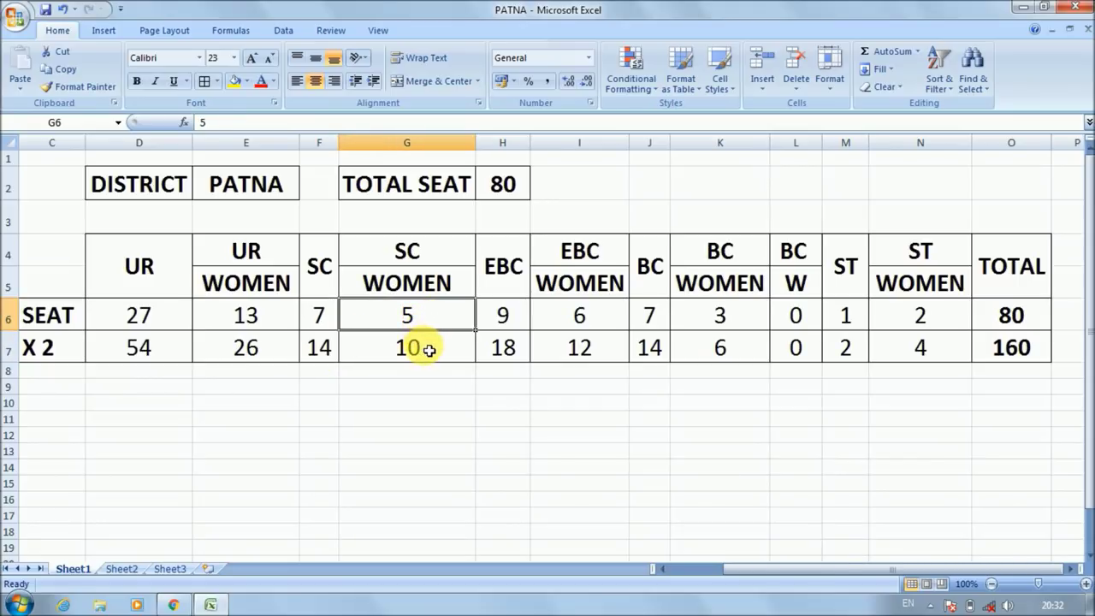
left_click(425, 349)
Compare the seat counts with the X 2 row for the EBC, EBC Women, BC and BC Women categories.
left_click(502, 318)
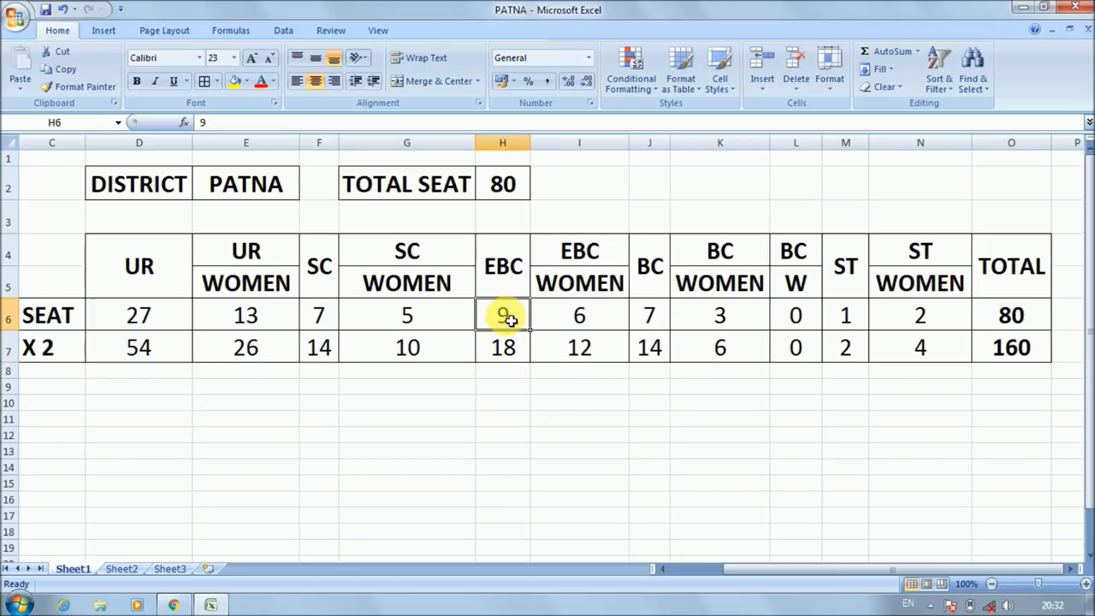
left_click(511, 350)
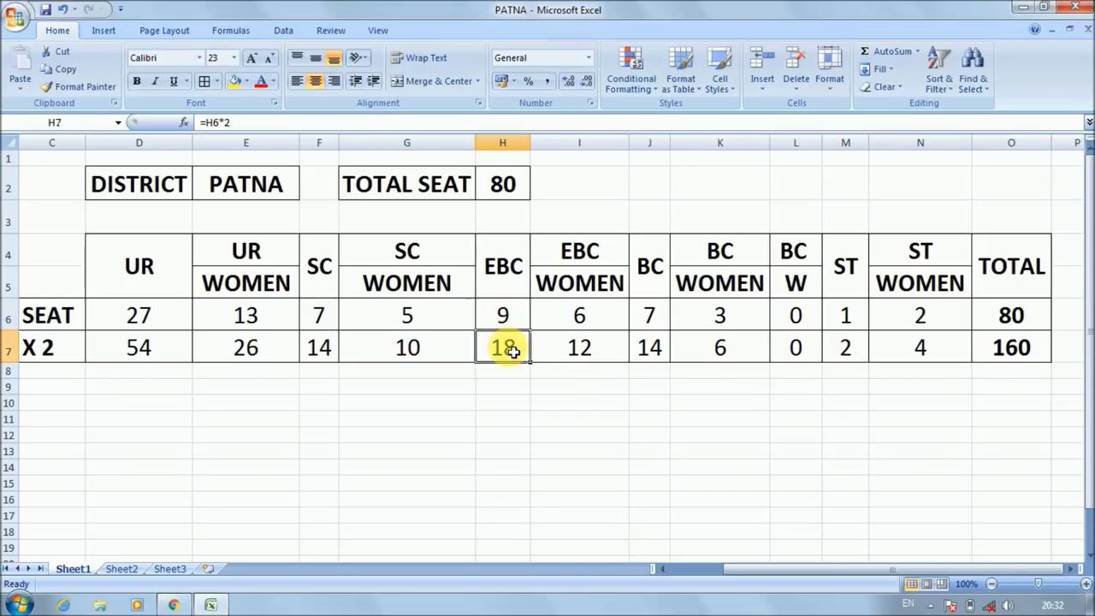
left_click(581, 325)
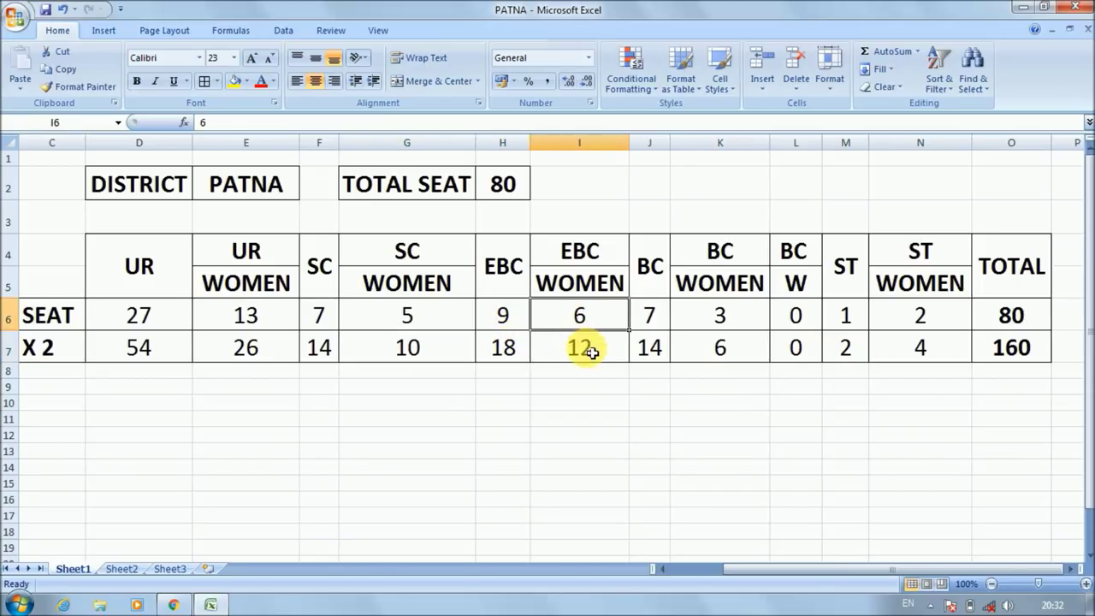
left_click(583, 348)
left_click(662, 319)
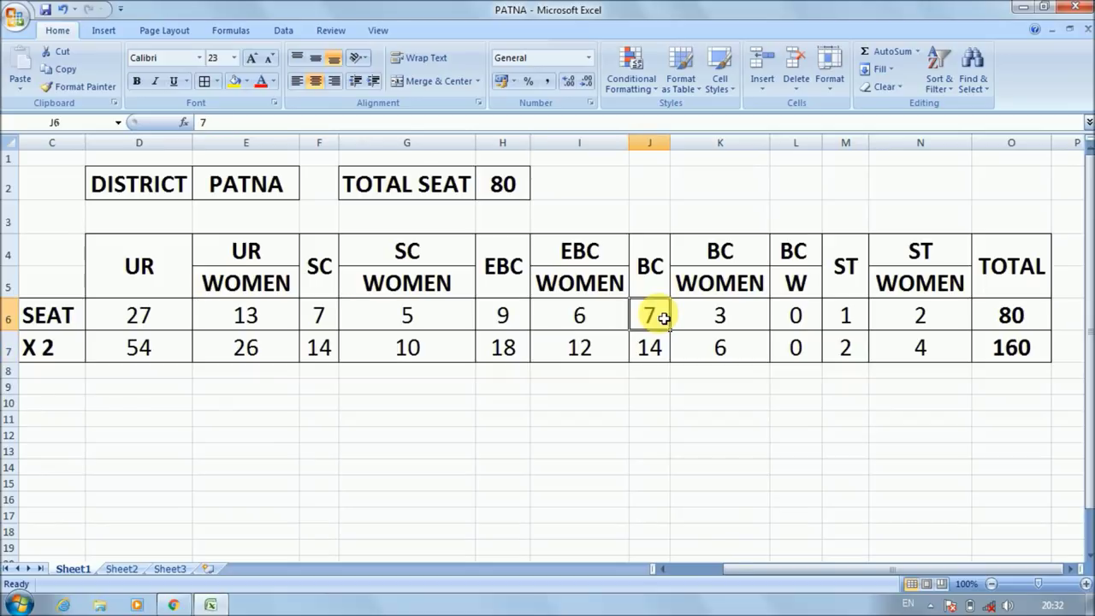
left_click(654, 348)
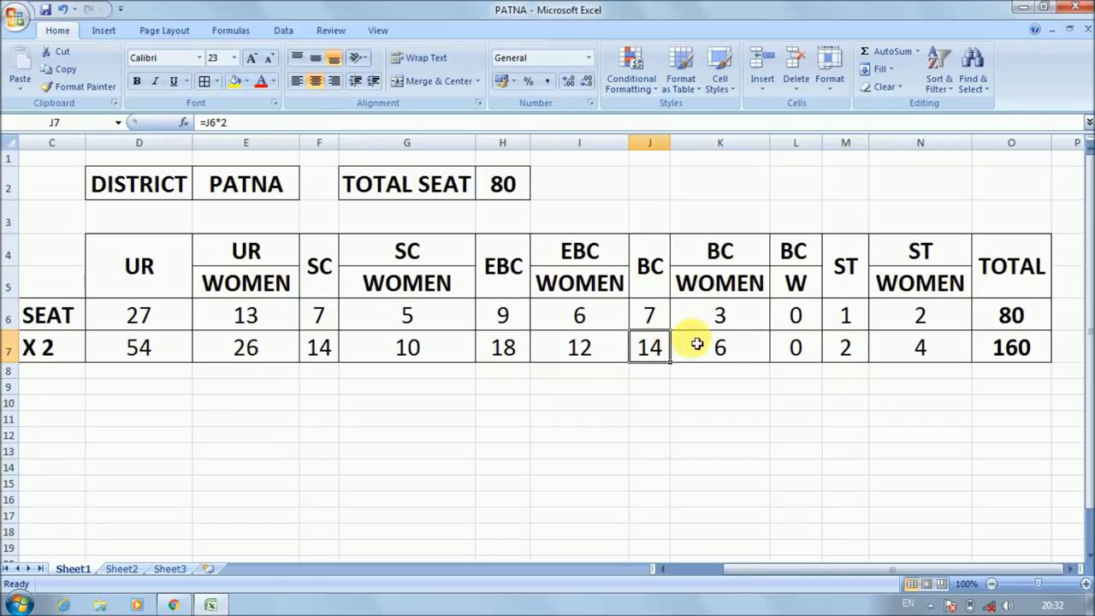
left_click(738, 322)
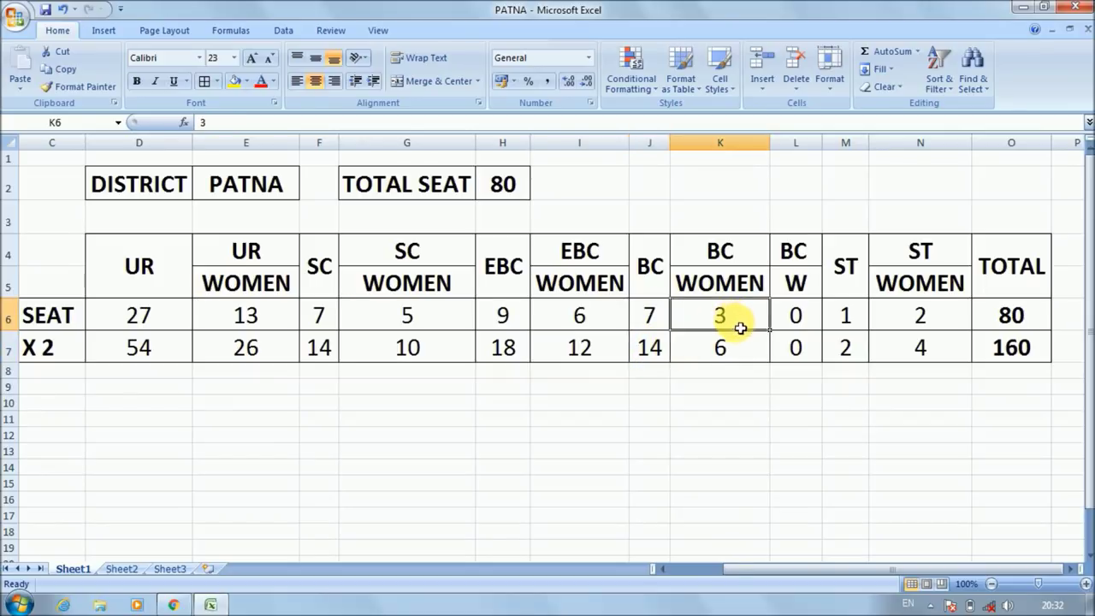
left_click(745, 347)
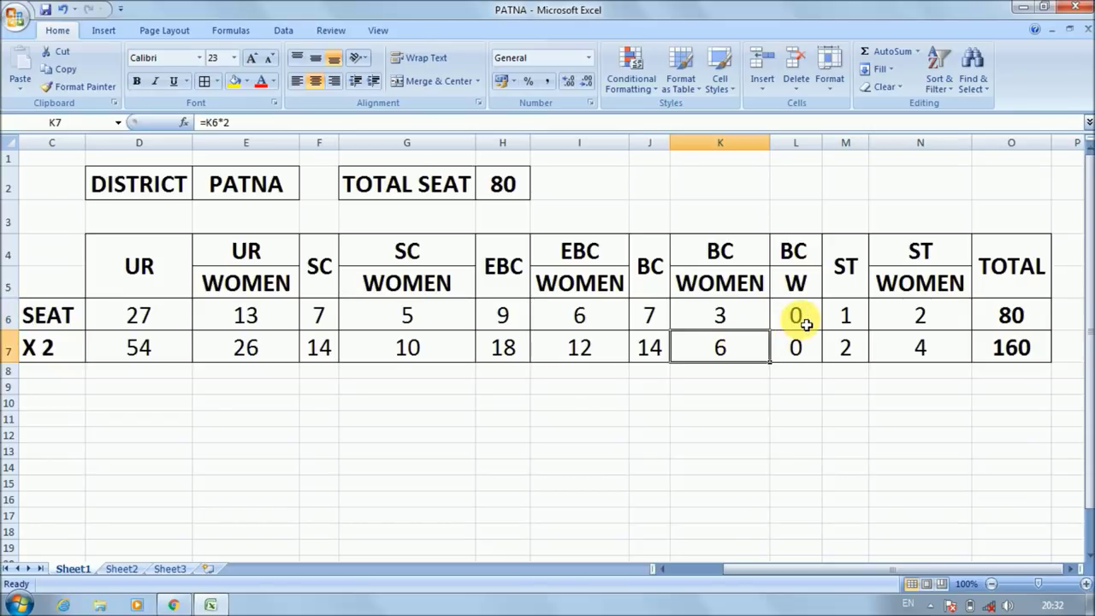
Compare the seat counts with the X 2 row for the ST and ST Women categories.
left_click(862, 324)
left_click(860, 345)
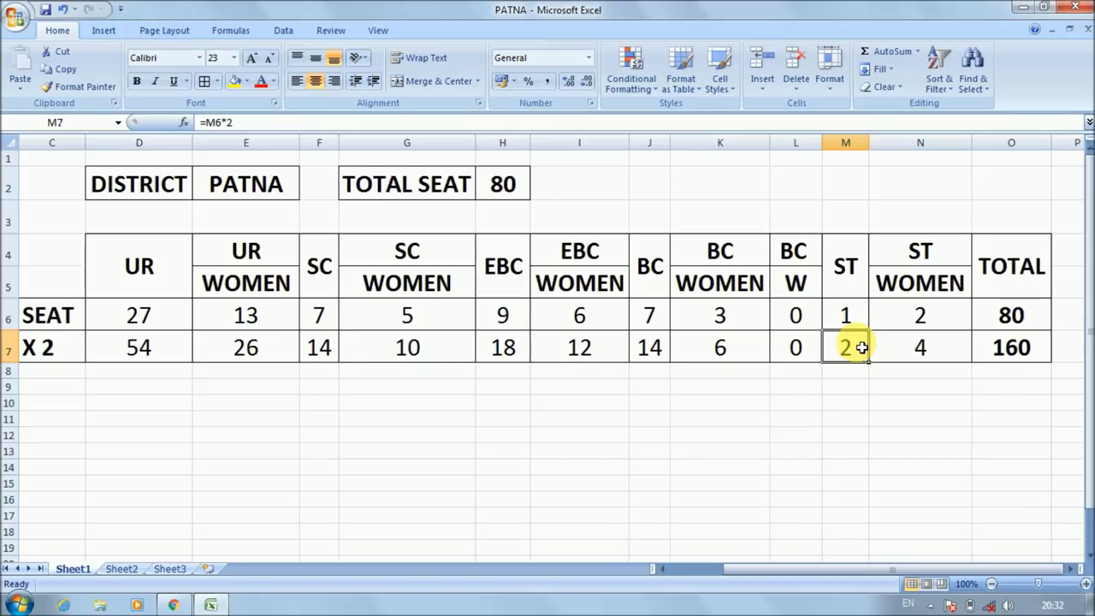
left_click(918, 322)
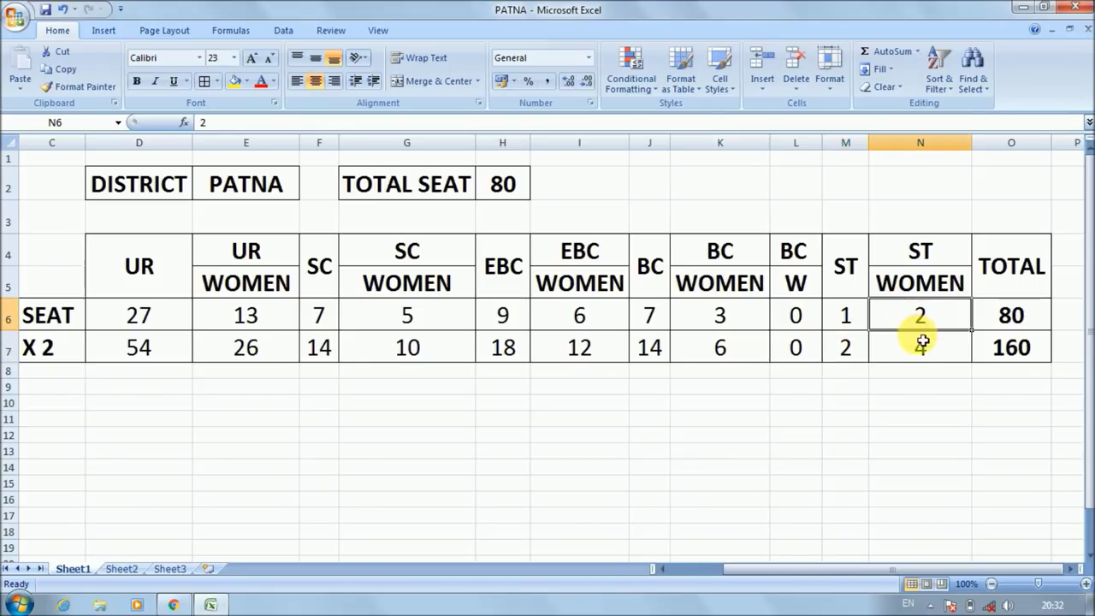
left_click(923, 346)
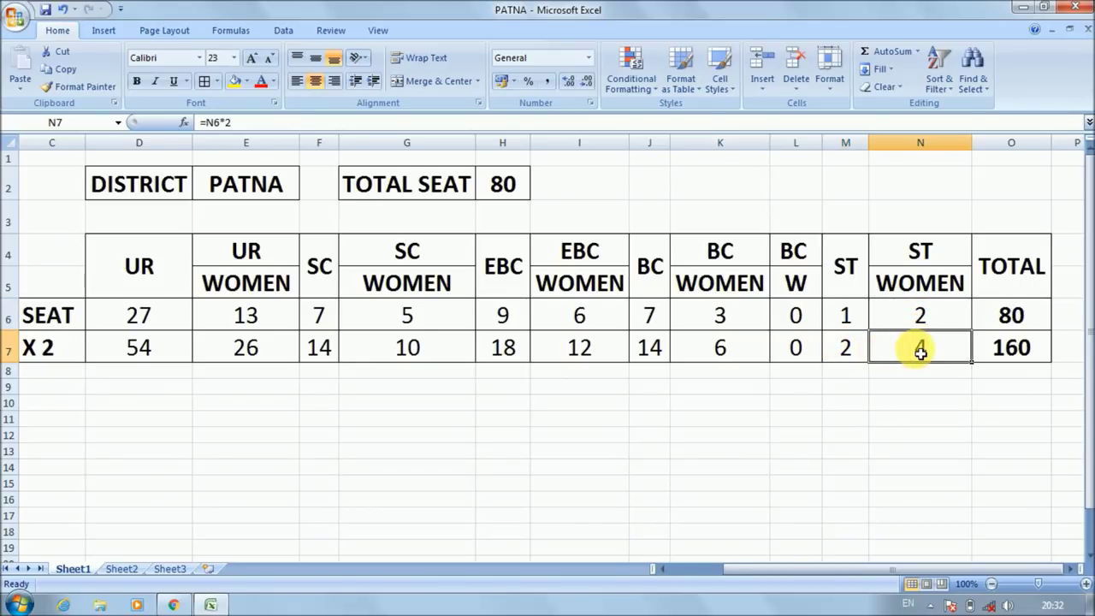
Check the X 2 row's total against the district's total seat figure.
left_click(1010, 355)
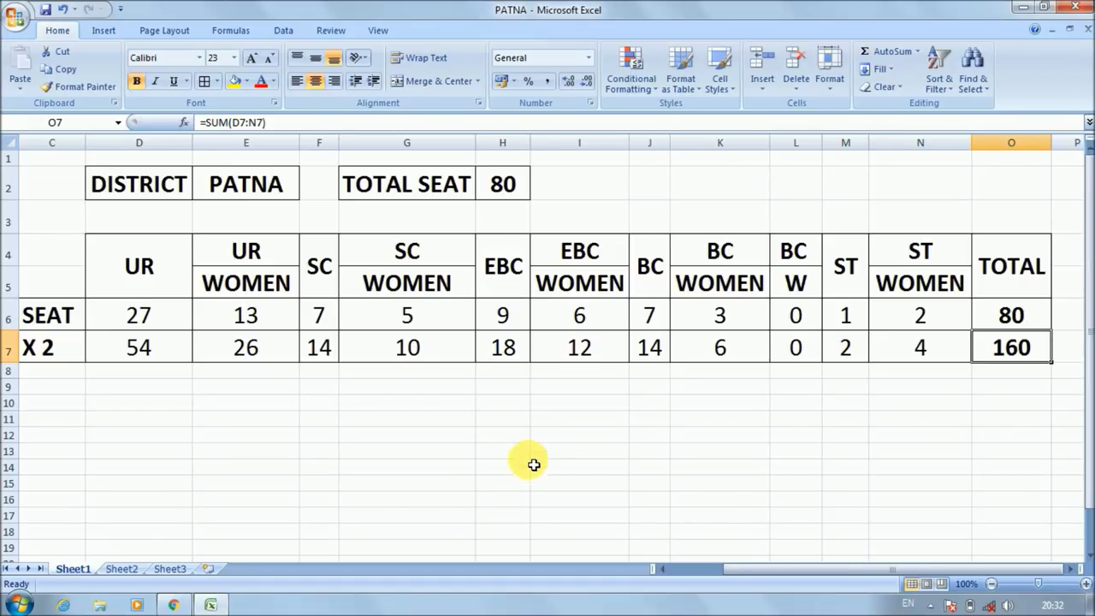
left_click(508, 200)
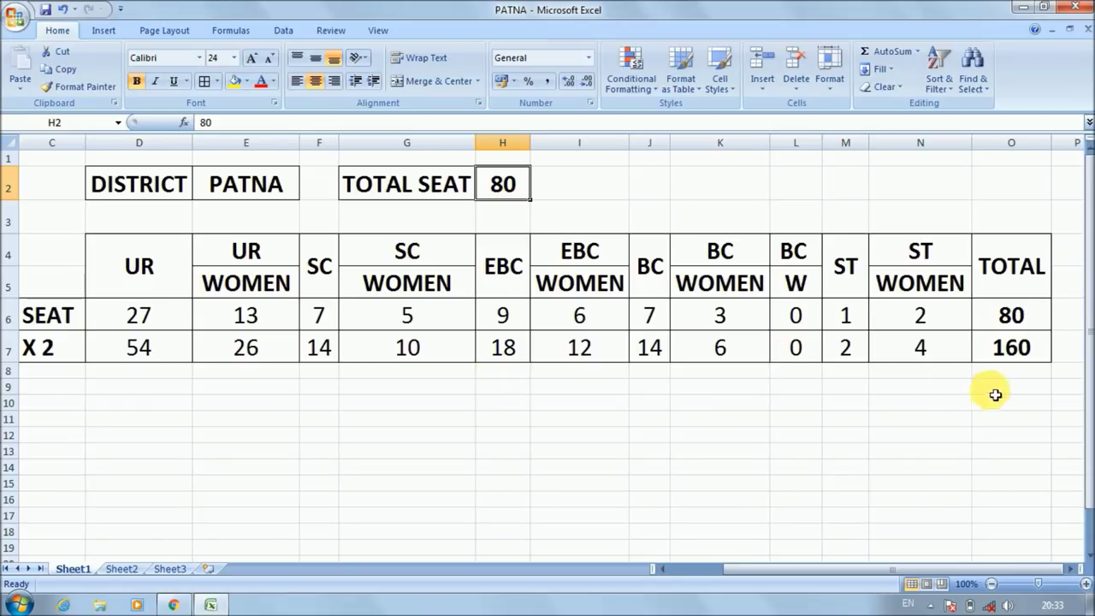
left_click(1008, 347)
left_click(808, 409)
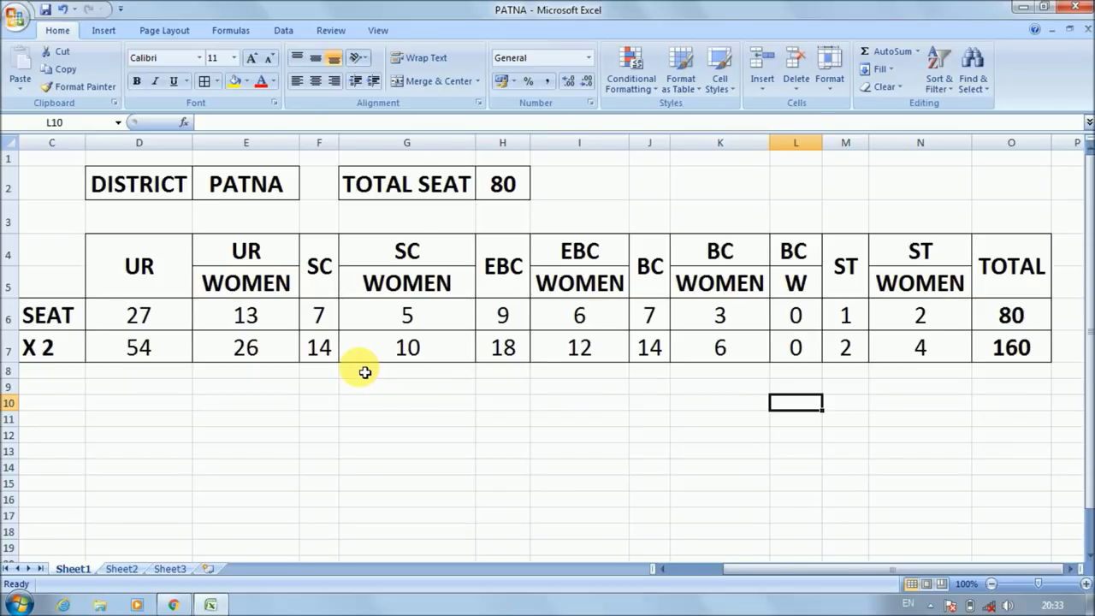
left_click(396, 407)
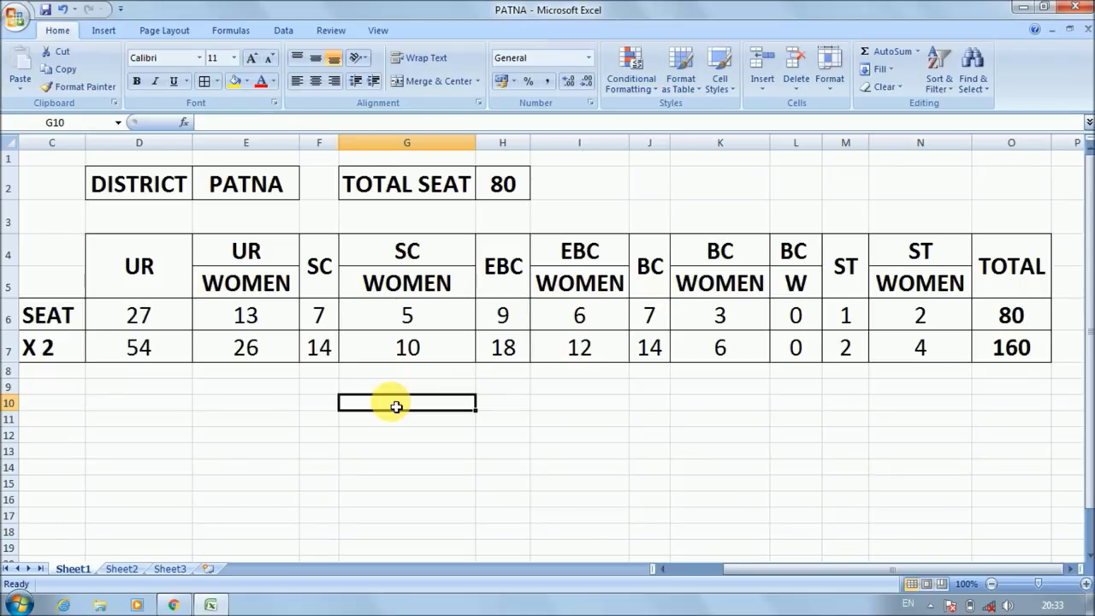
left_click(471, 440)
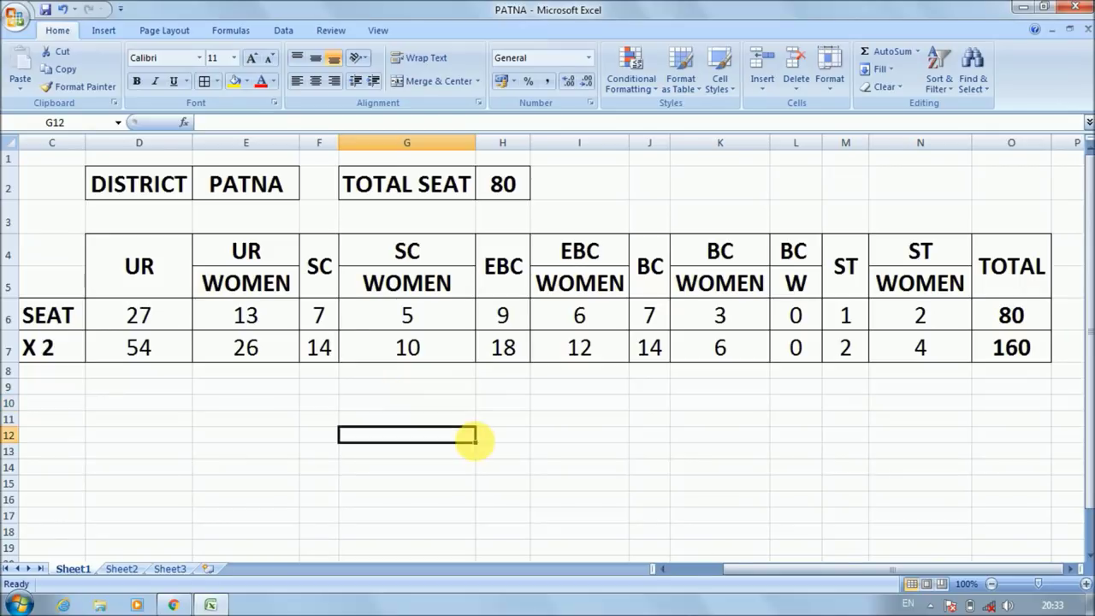